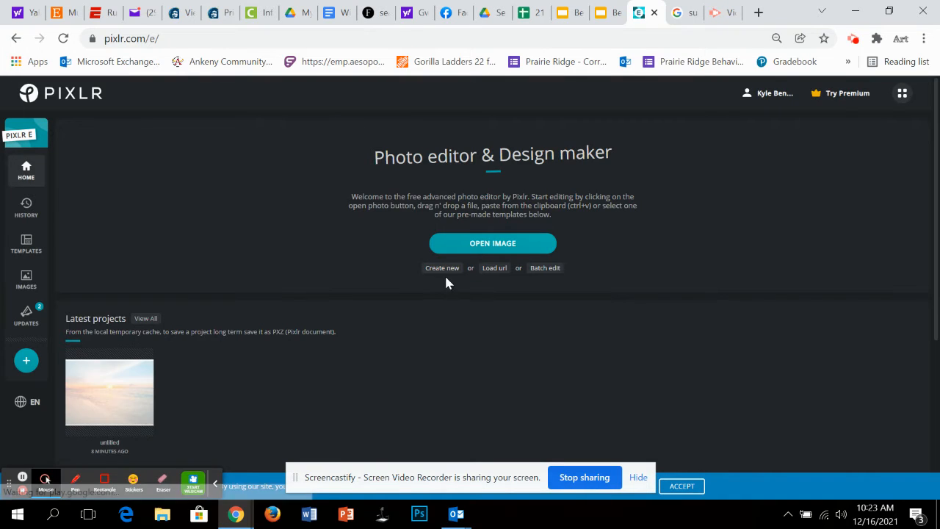
# Create a new blank image with the 12 mpx 4:3 preset, 4032 x 3024 px
pyautogui.click(440, 267)
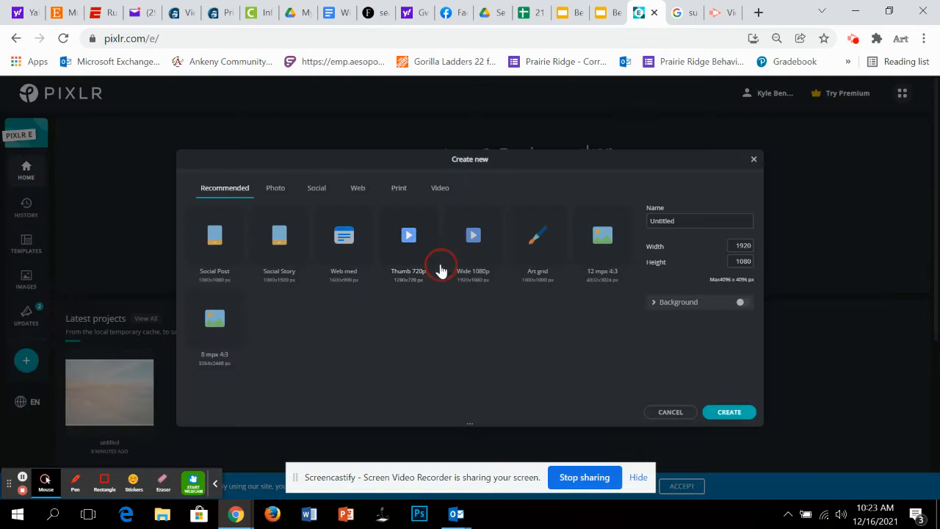
pyautogui.click(602, 247)
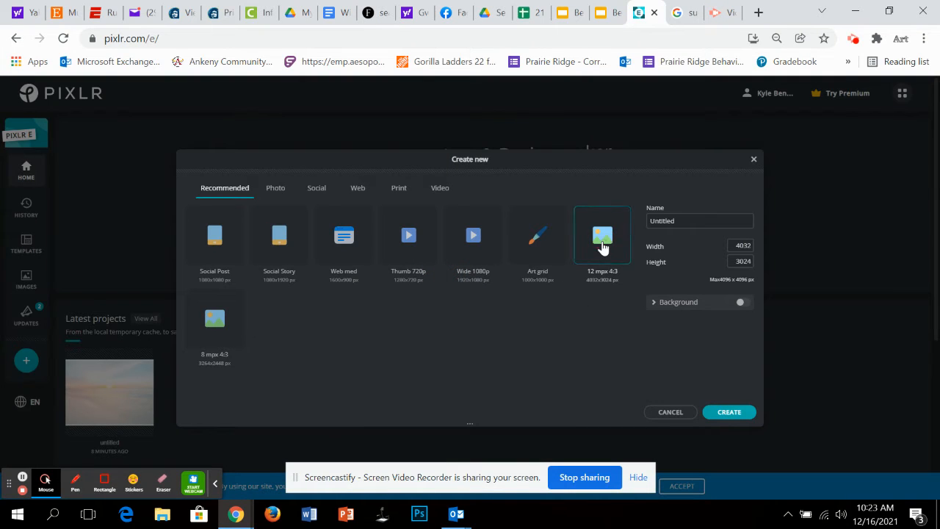
pyautogui.click(719, 412)
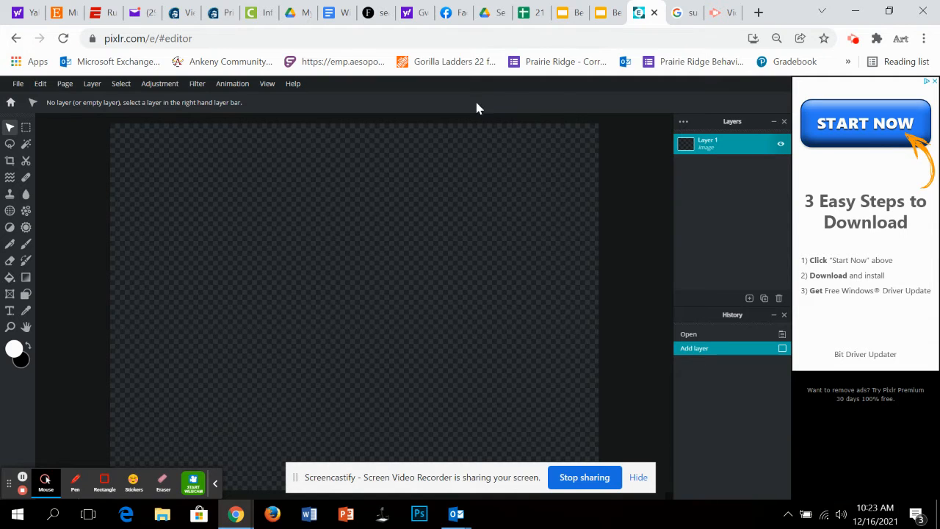
# Switch to the Google Images sunset results and copy the purple-and-orange beach sunset picture from BBC Science Focus Magazine
pyautogui.click(679, 16)
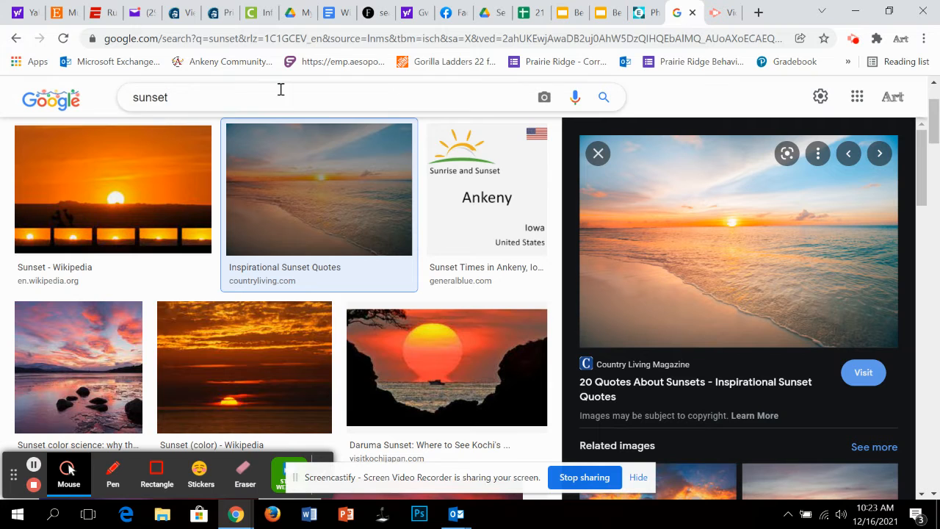
pyautogui.scroll(-4, 264, 323)
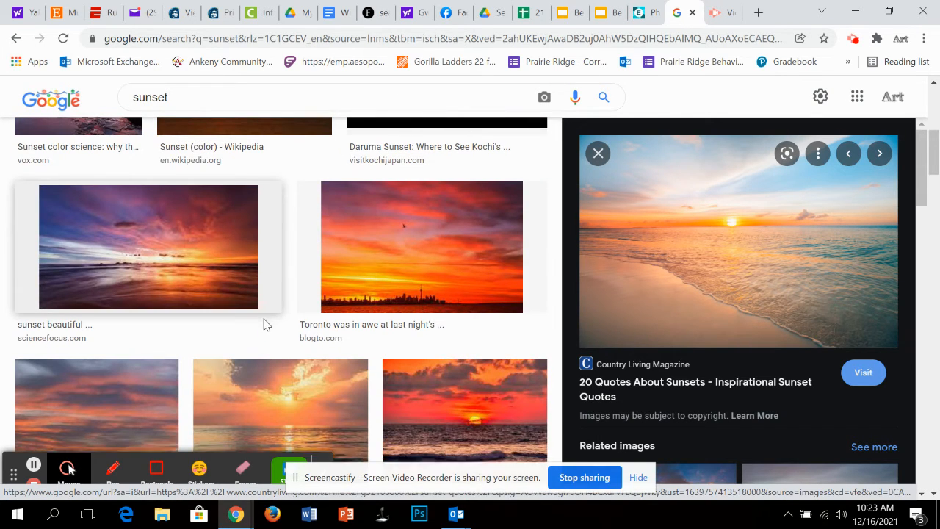
pyautogui.scroll(-3, 262, 325)
pyautogui.scroll(2, 262, 326)
pyautogui.click(194, 225)
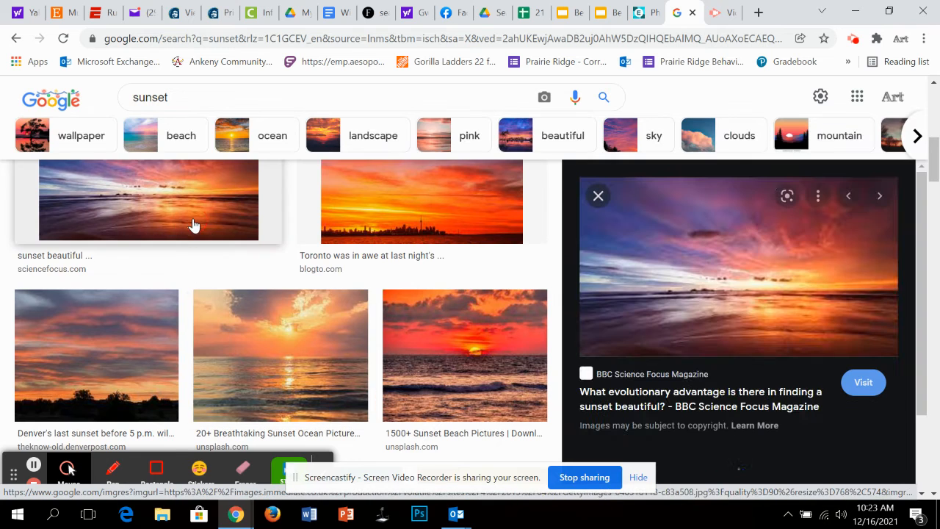
pyautogui.rightClick(775, 286)
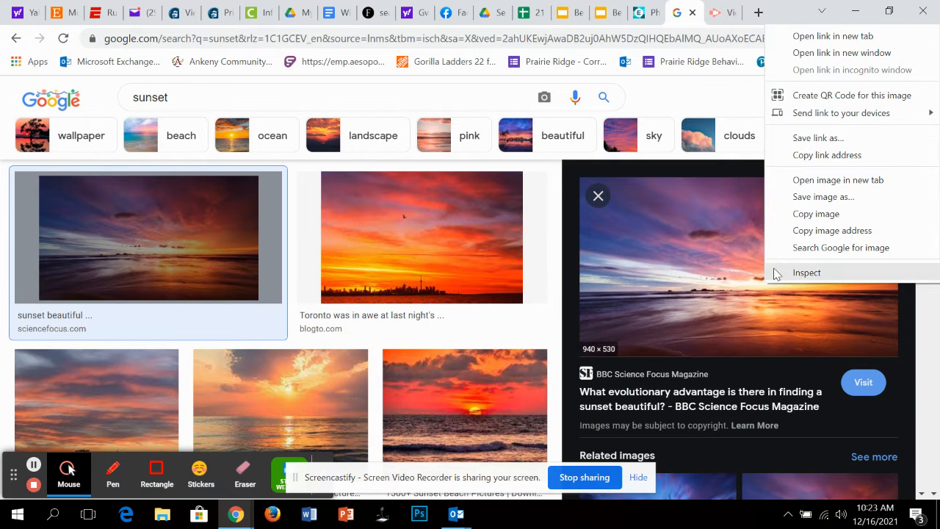
pyautogui.click(796, 214)
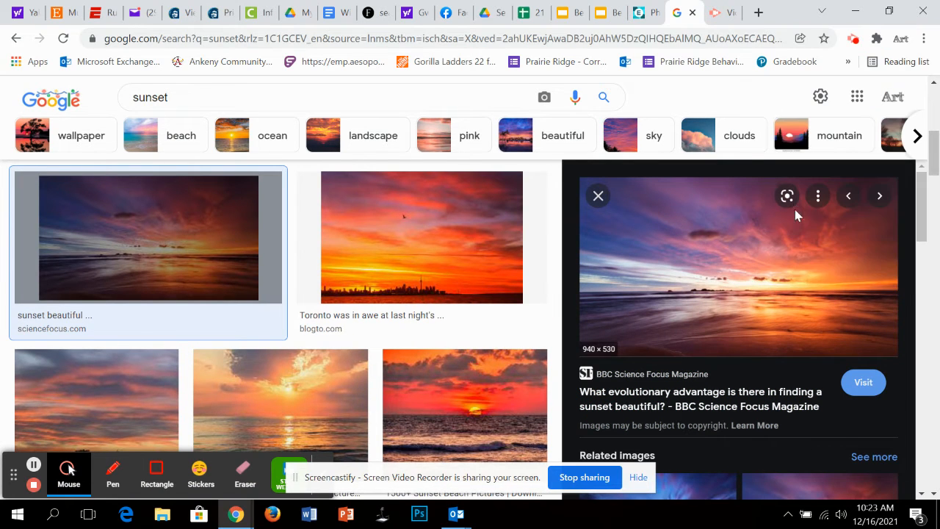
# Return to Pixlr and paste the copied sunset picture into the blank image
pyautogui.click(638, 13)
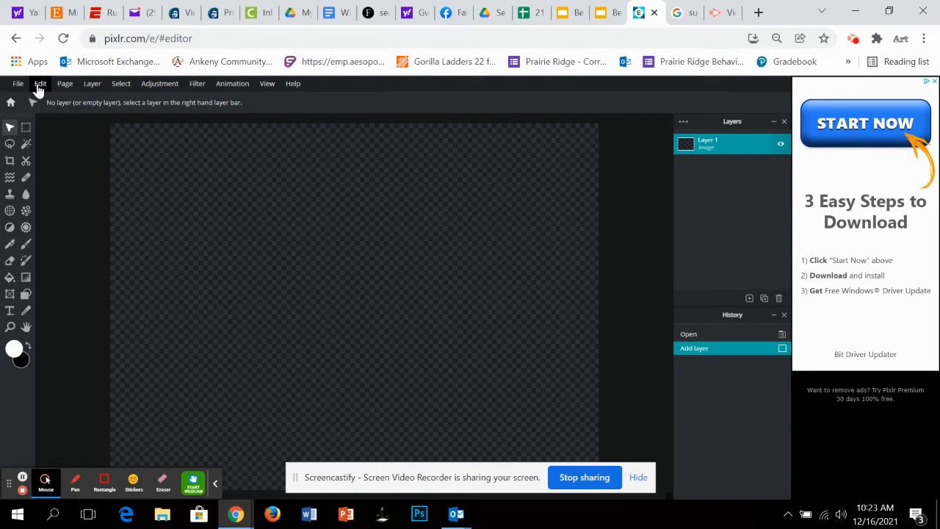
pyautogui.click(40, 84)
pyautogui.click(44, 169)
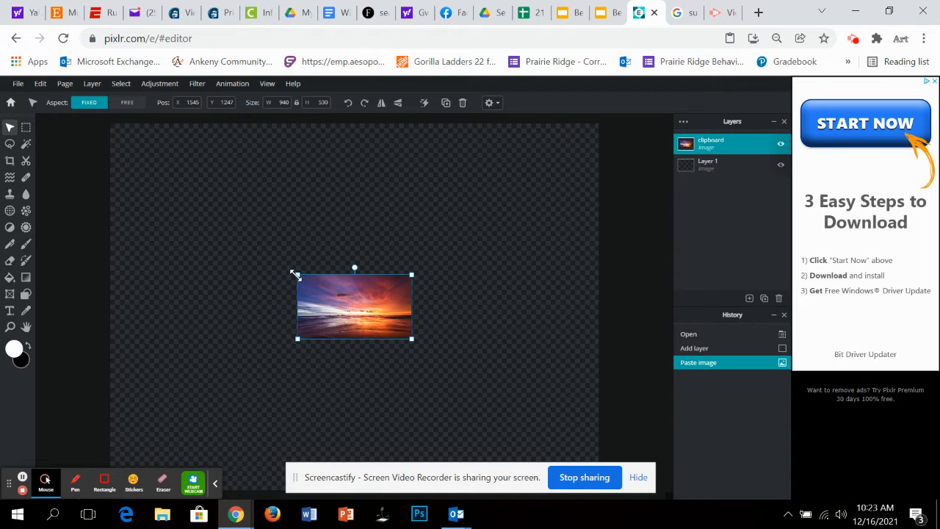
# Enlarge the pasted sunset to the full canvas width of 4032 px and move it up to the canvas's top edge
pyautogui.moveTo(296, 275); pyautogui.dragTo(111, 155)
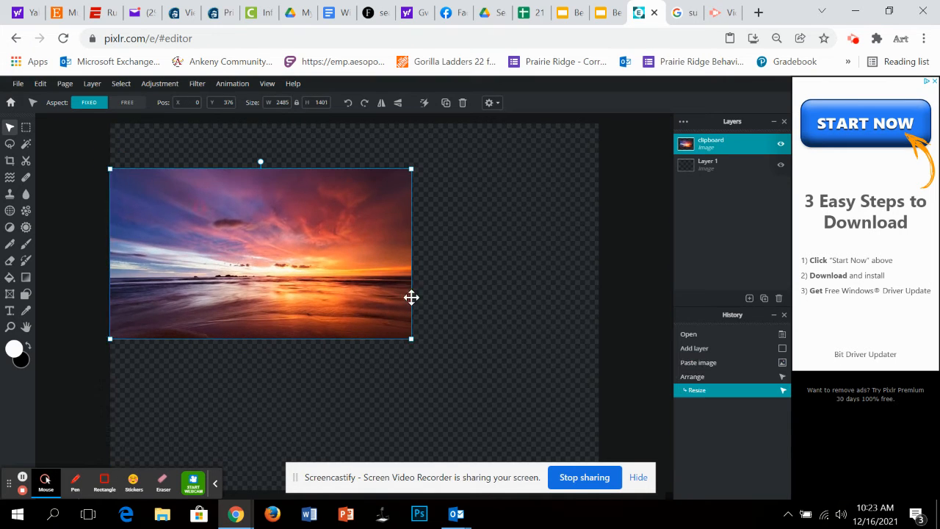
pyautogui.moveTo(412, 337); pyautogui.dragTo(601, 405)
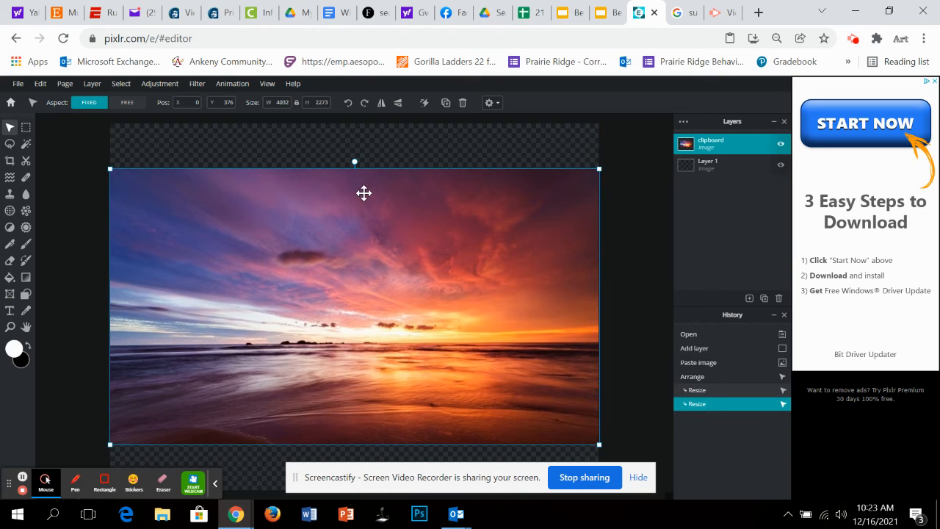
pyautogui.moveTo(357, 189); pyautogui.dragTo(357, 142)
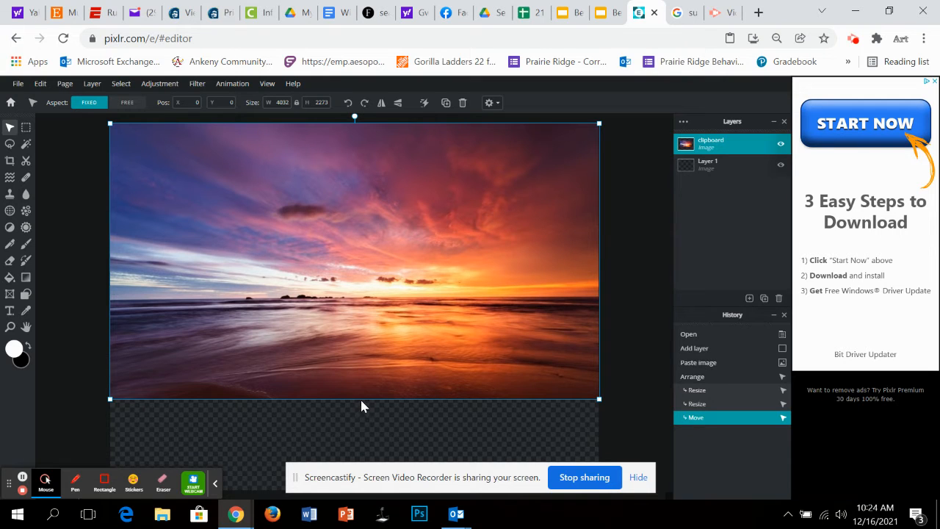
pyautogui.moveTo(361, 397)
pyautogui.mouseDown()
pyautogui.moveTo(362, 408)
pyautogui.moveTo(361, 399)
pyautogui.mouseUp()
# Stretch the sunset downward with Free transform to a height of about 3044 px, covering the canvas, and apply the transform
pyautogui.click(40, 84)
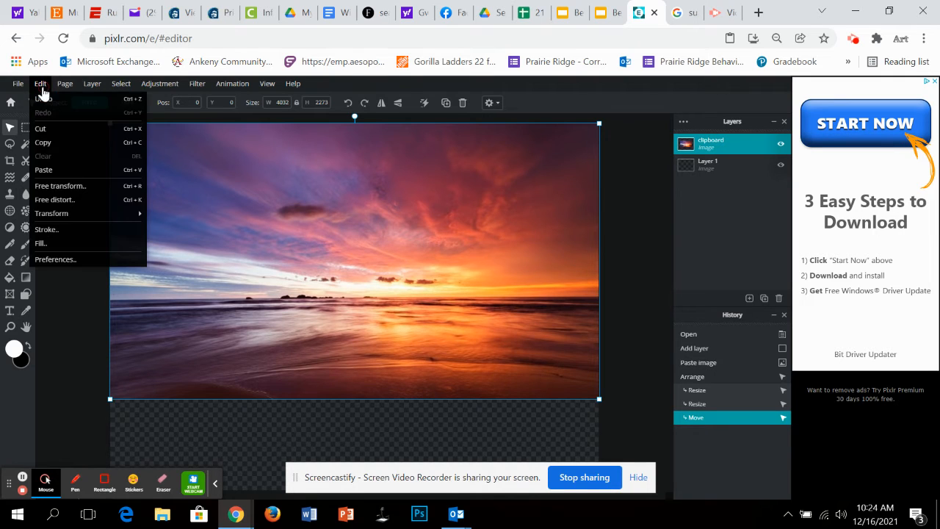
pyautogui.click(62, 186)
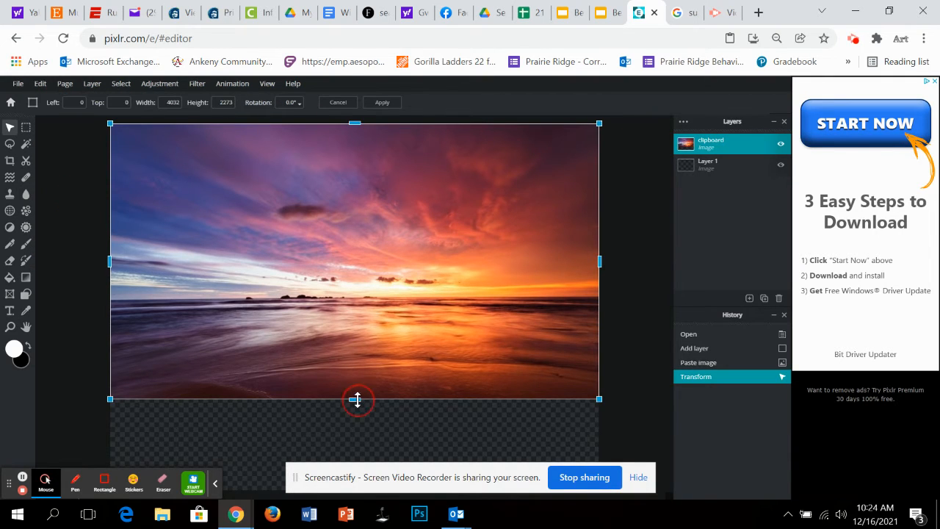
pyautogui.moveTo(357, 400); pyautogui.dragTo(358, 499)
pyautogui.click(94, 263)
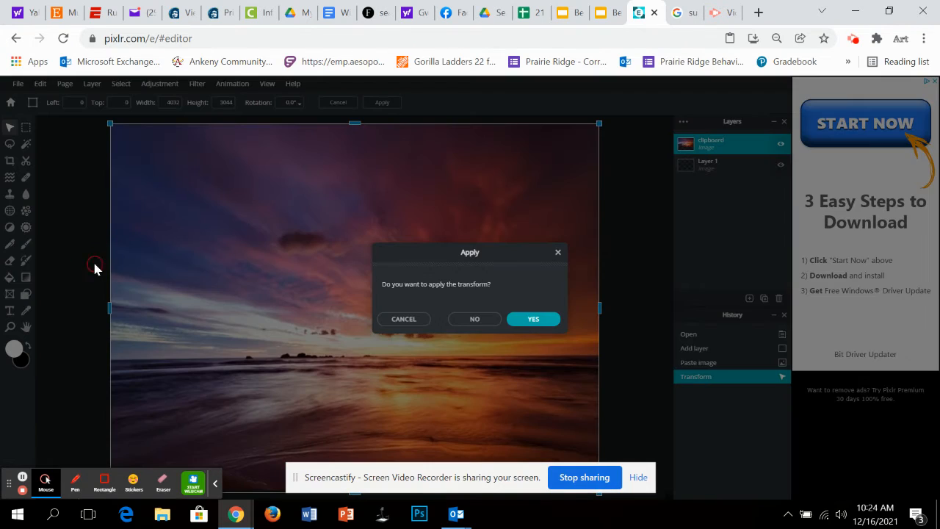
pyautogui.click(522, 319)
pyautogui.click(535, 320)
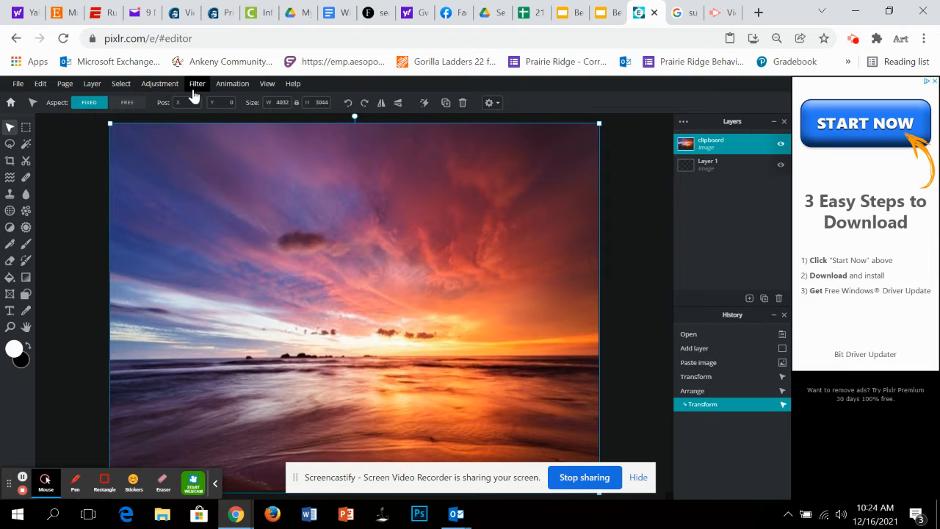
# Hide the History panel and show the Navigator panel
pyautogui.click(267, 85)
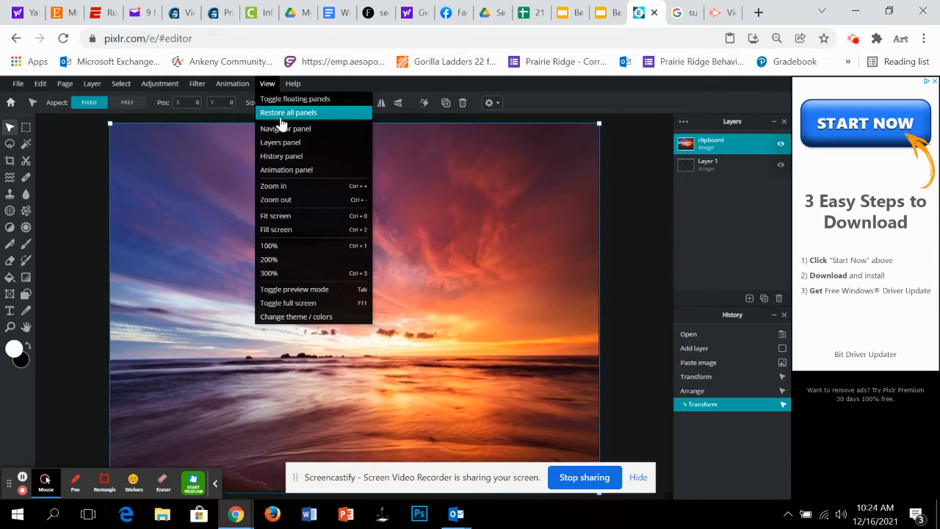
pyautogui.click(279, 156)
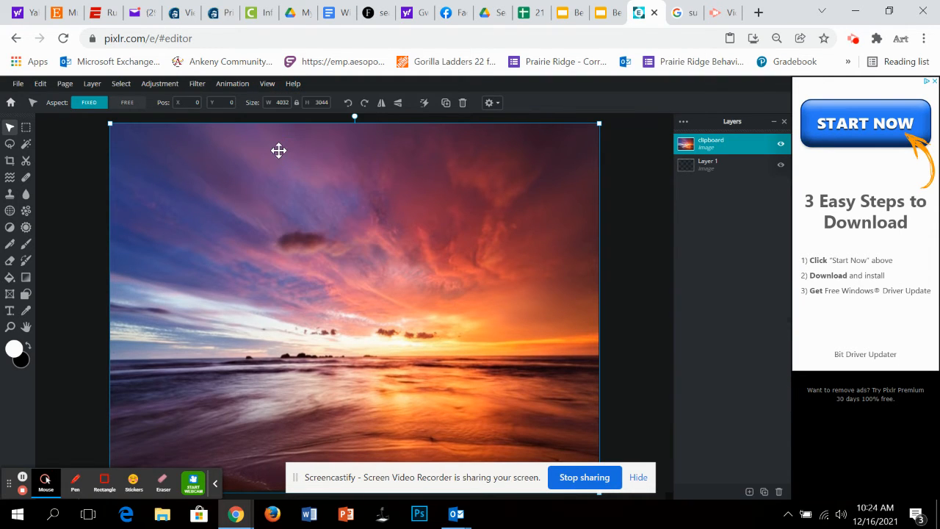
pyautogui.click(267, 84)
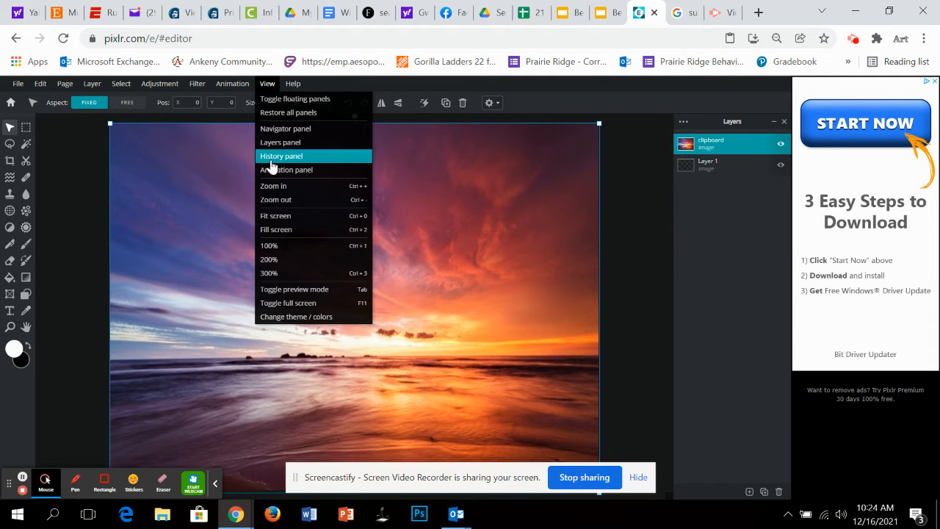
pyautogui.click(276, 131)
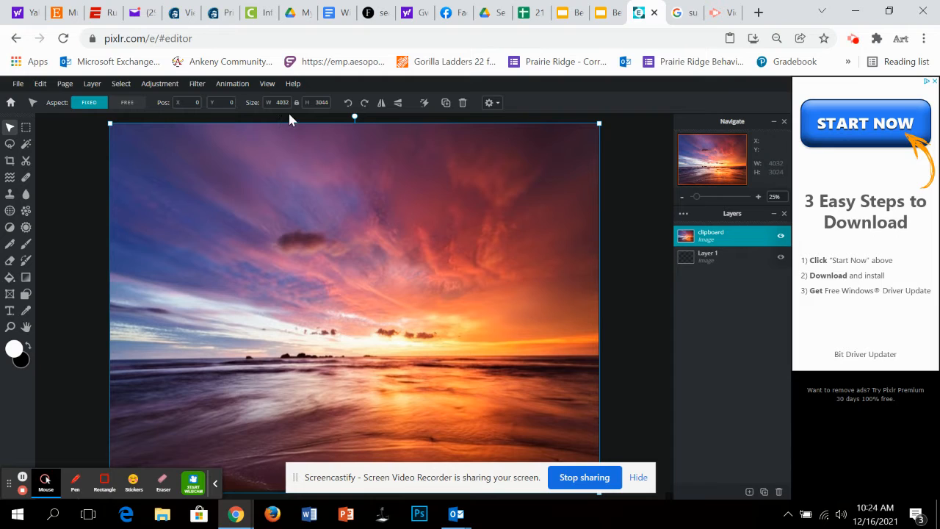
# Reduce the opacity of the sunset layer to 54 and close the layer settings
pyautogui.click(683, 215)
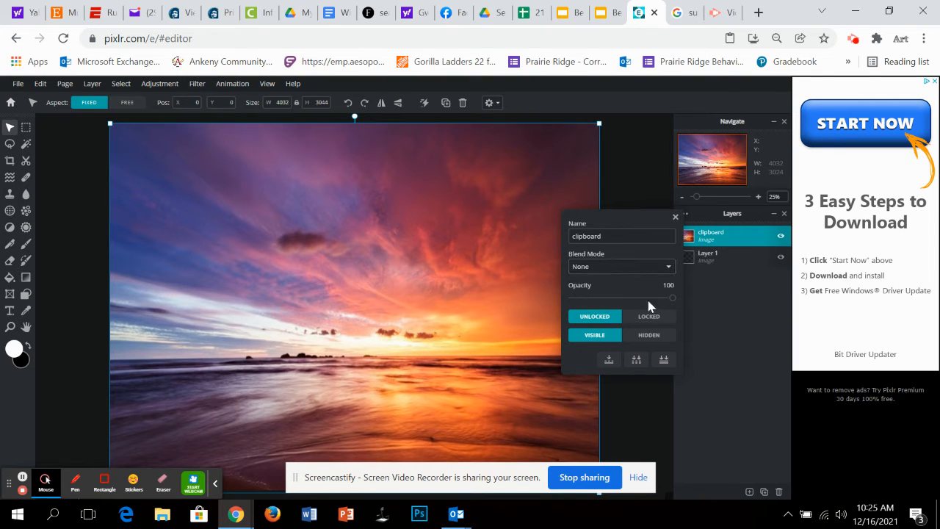
pyautogui.moveTo(671, 301); pyautogui.dragTo(639, 307)
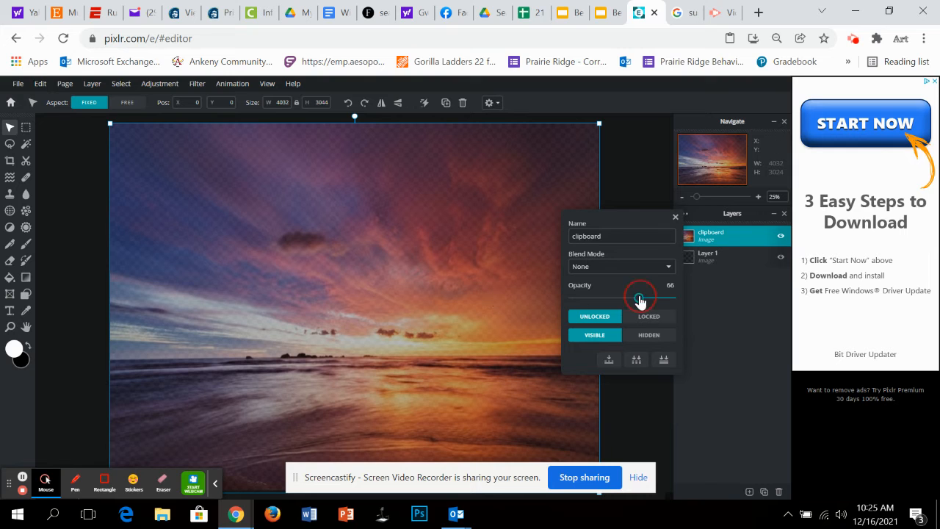
pyautogui.moveTo(640, 300); pyautogui.dragTo(627, 304)
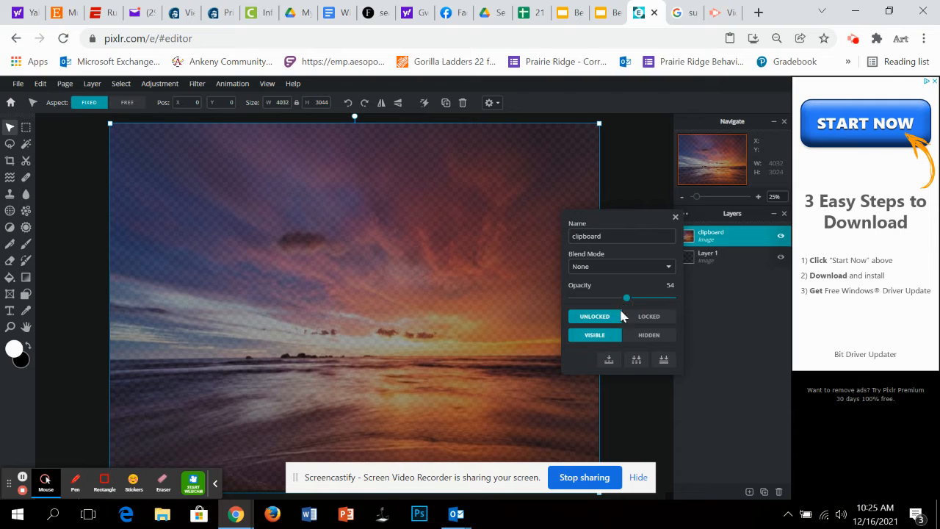
pyautogui.click(633, 399)
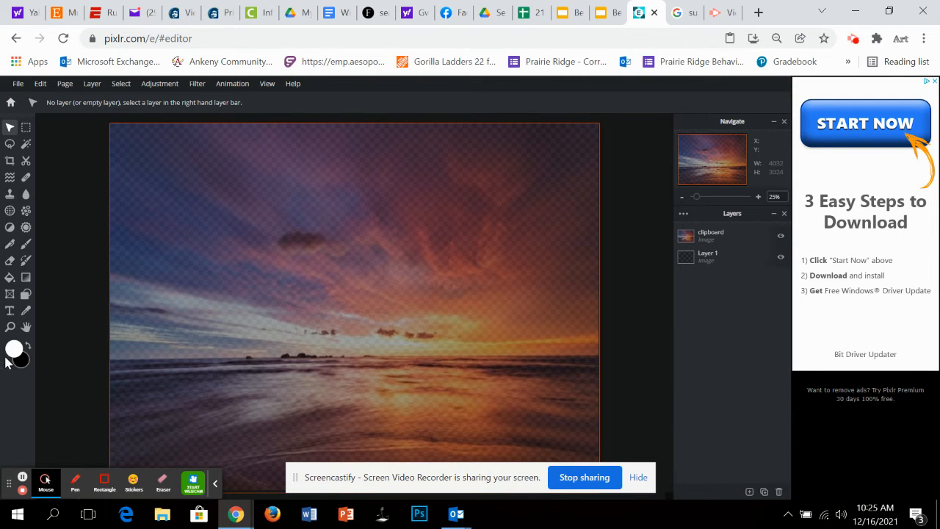
# Add a text layer over the sunset and select its placeholder text
pyautogui.click(10, 310)
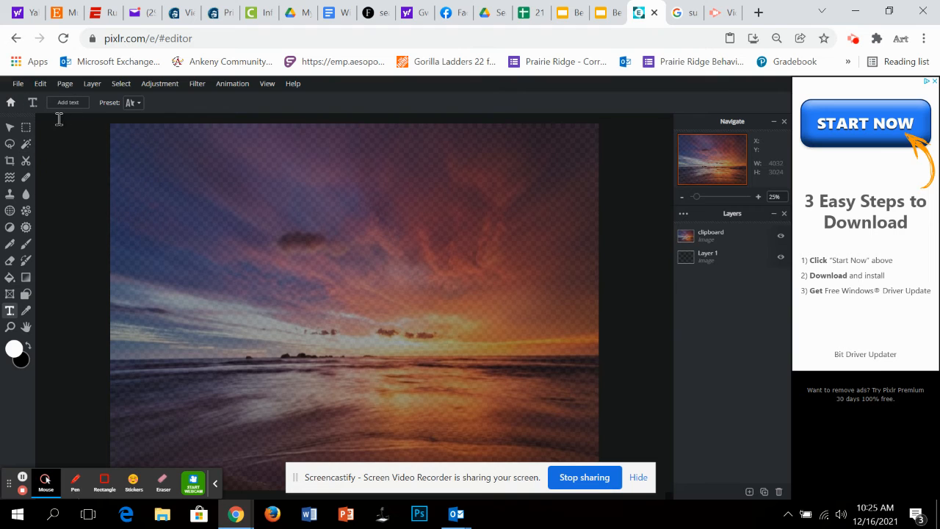
pyautogui.click(74, 103)
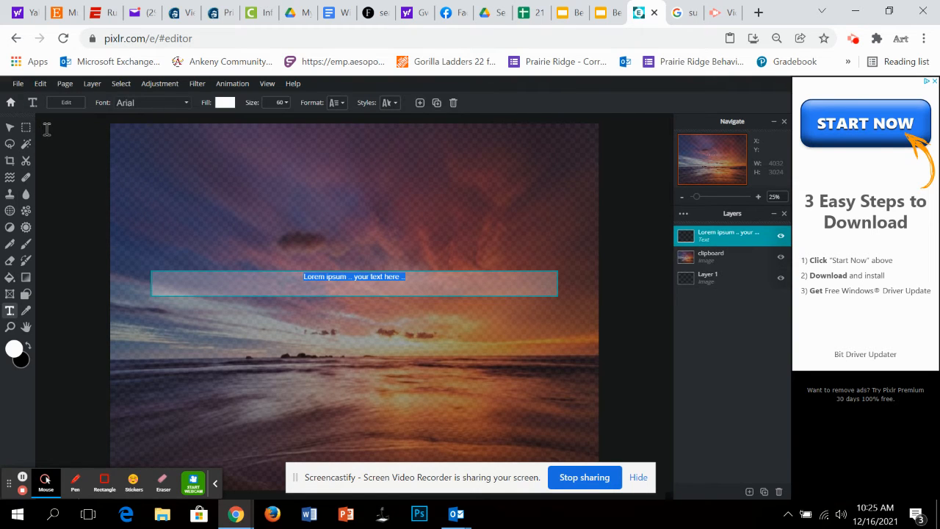
pyautogui.click(368, 277)
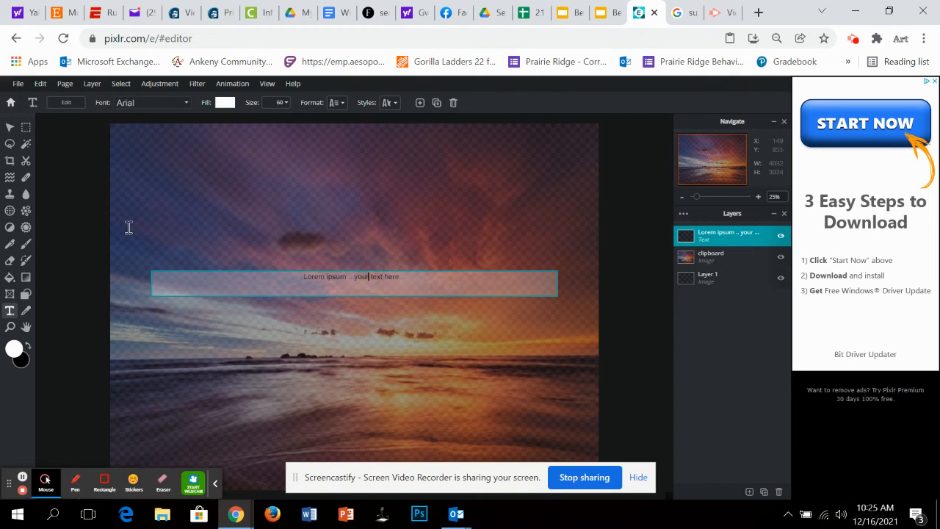
pyautogui.moveTo(403, 276); pyautogui.dragTo(293, 279)
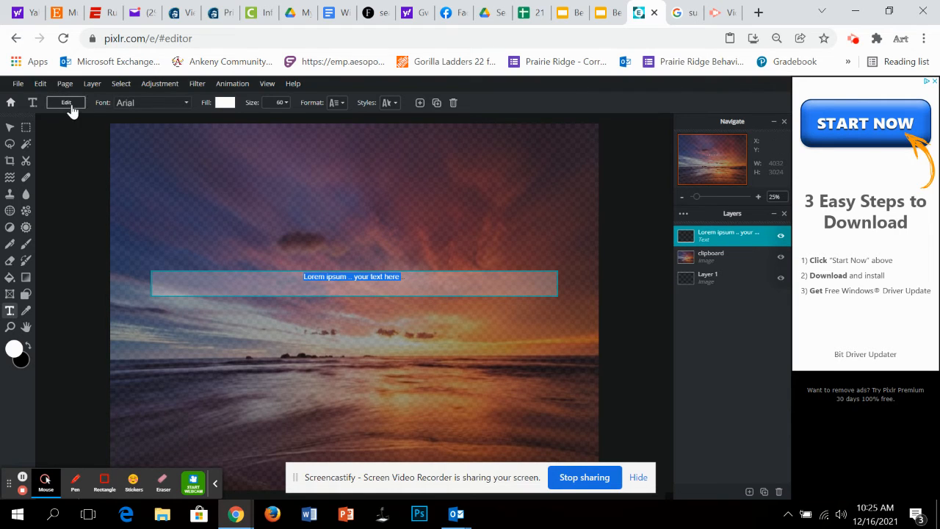
# Try to apply a premium brush-script font to the placeholder text, and dismiss the Premium subscription offer
pyautogui.click(126, 106)
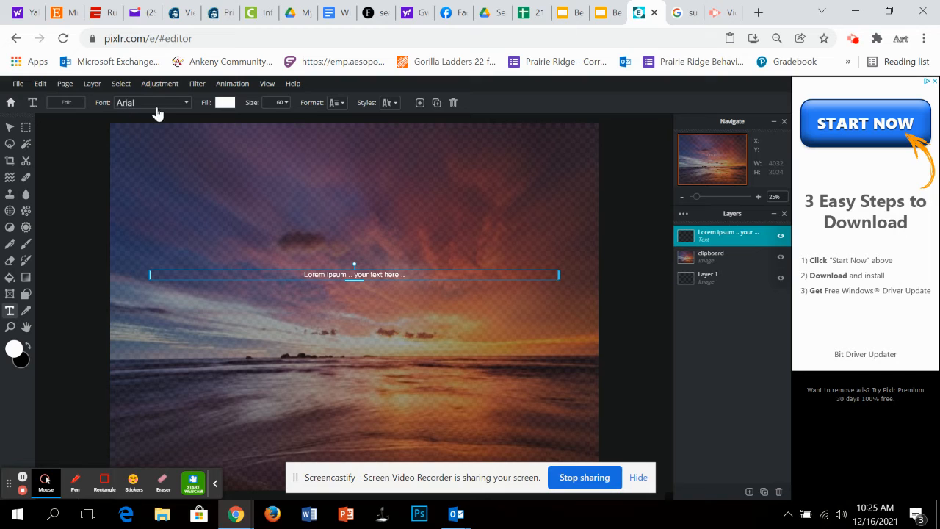
pyautogui.click(187, 103)
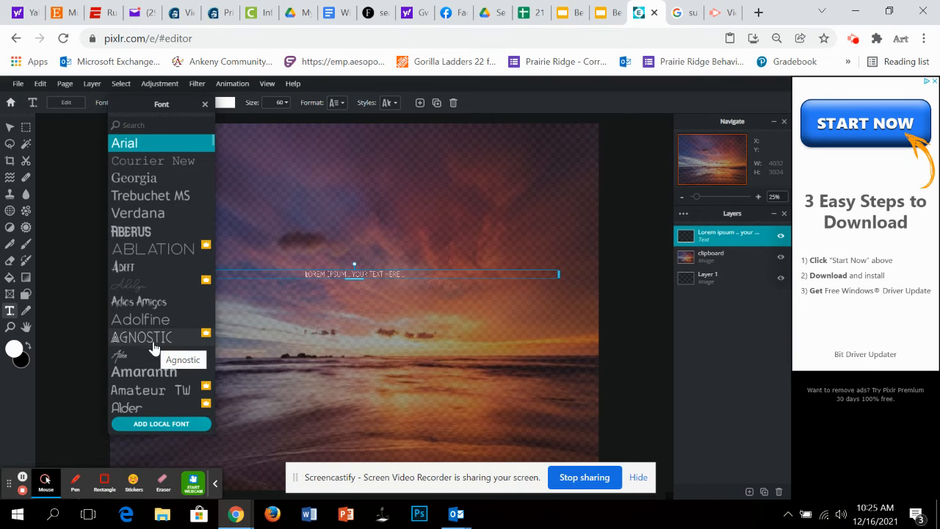
pyautogui.scroll(-3, 155, 372)
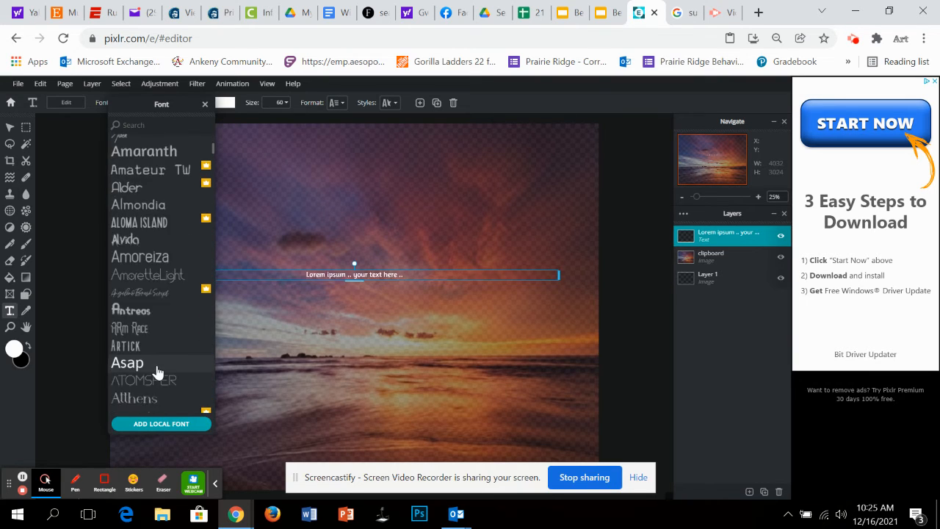
pyautogui.click(156, 295)
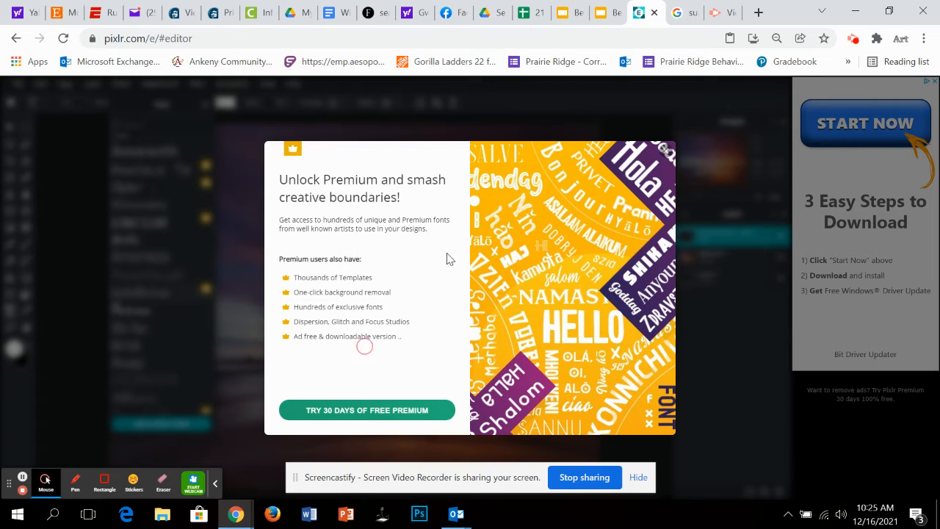
pyautogui.click(675, 166)
pyautogui.click(361, 412)
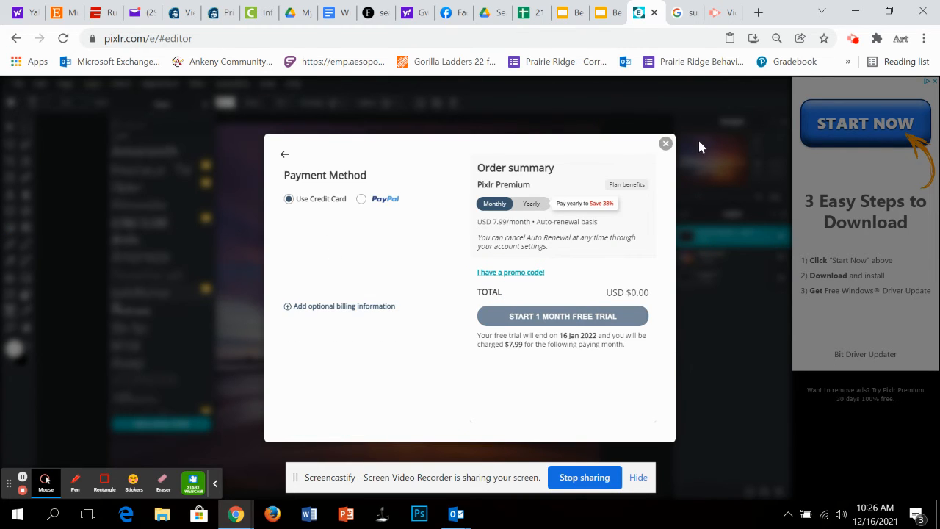
pyautogui.click(664, 143)
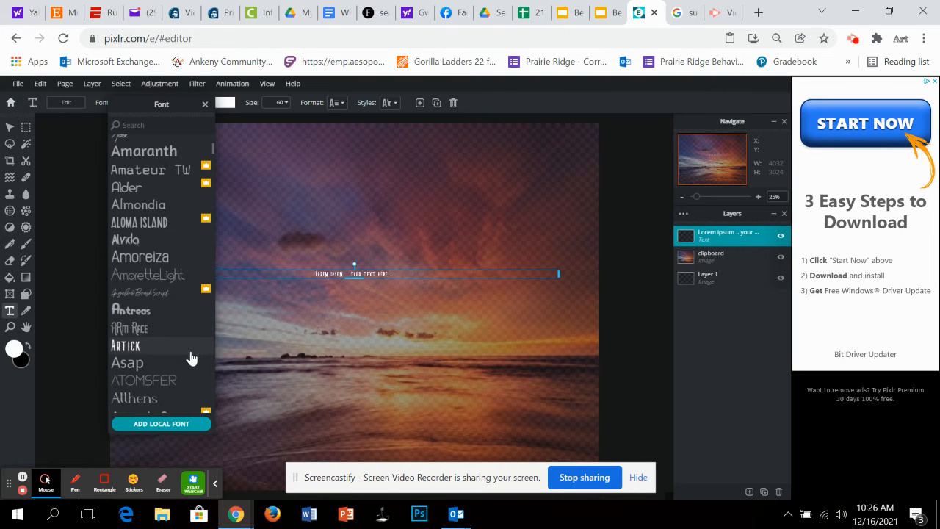
# Apply the free thin script font listed just below Bahrom to the placeholder text and set its size to 335
pyautogui.scroll(-1, 189, 352)
pyautogui.scroll(-1, 189, 352)
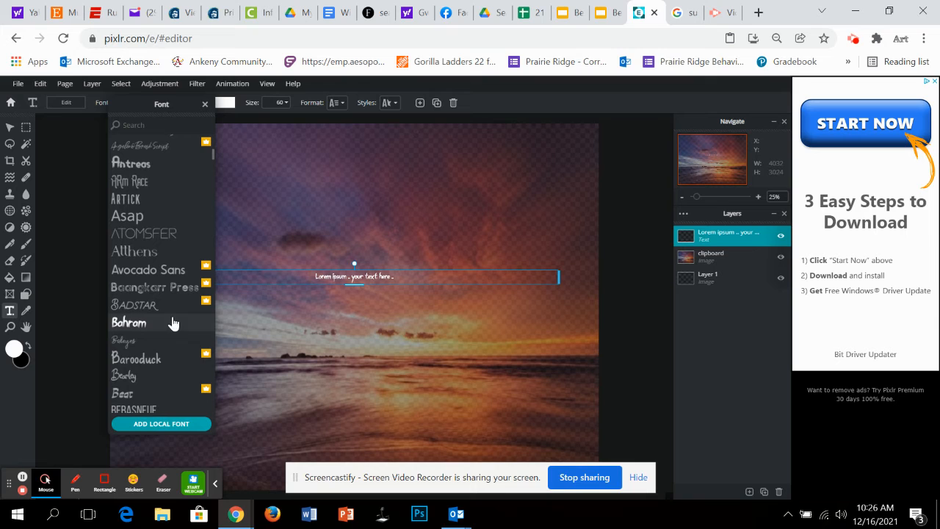
pyautogui.click(139, 341)
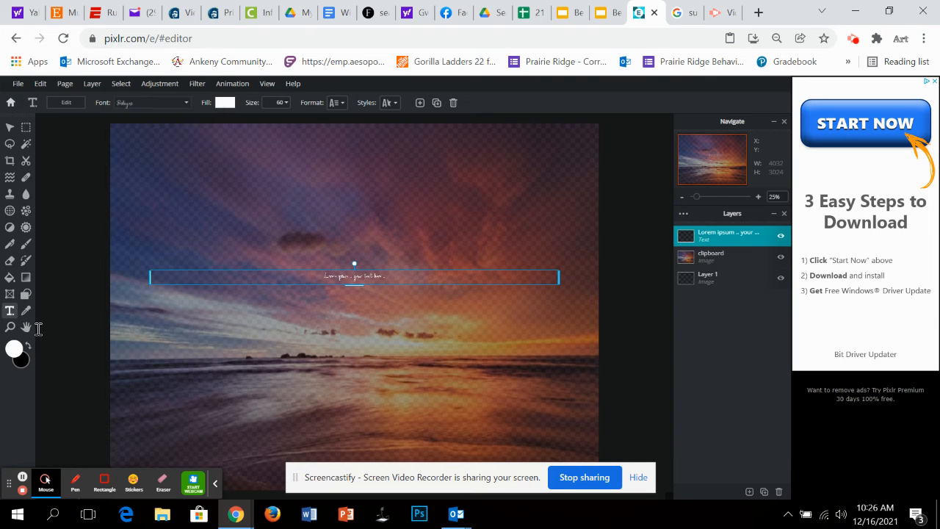
pyautogui.click(282, 104)
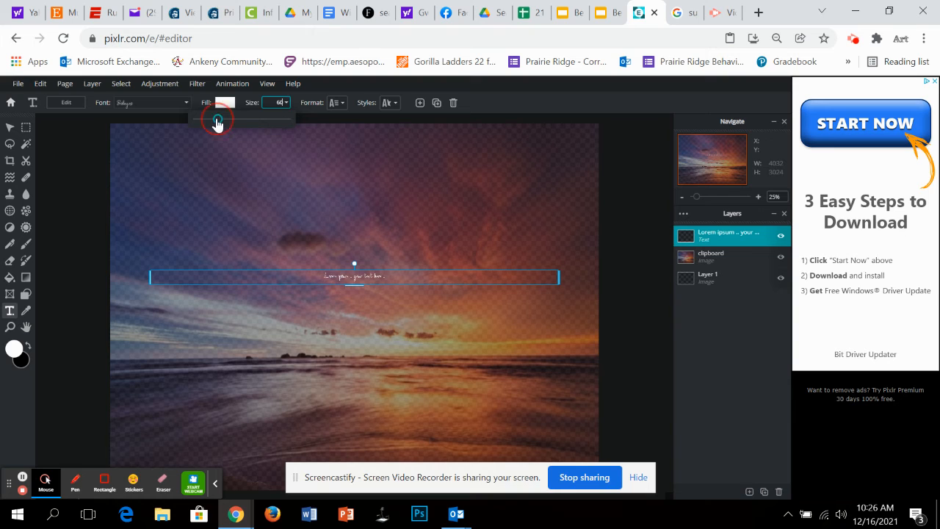
pyautogui.moveTo(218, 122); pyautogui.dragTo(248, 125)
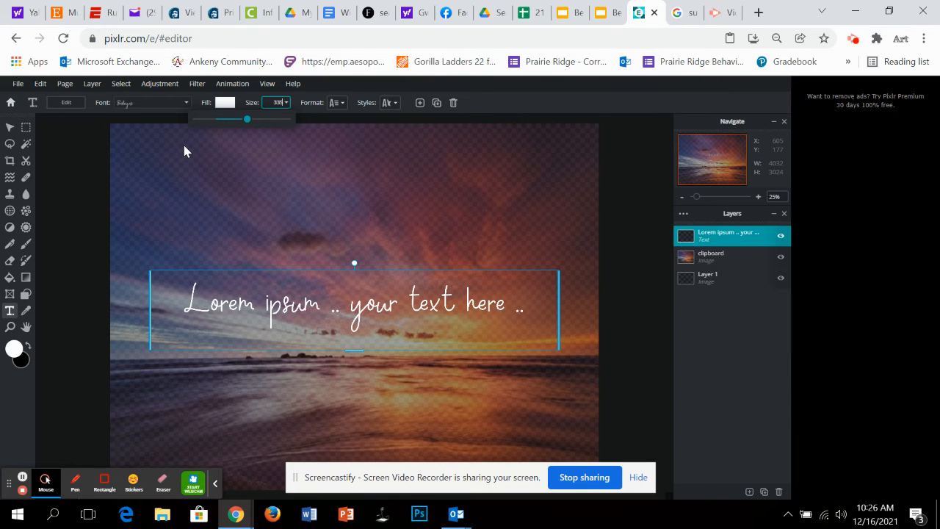
pyautogui.click(70, 107)
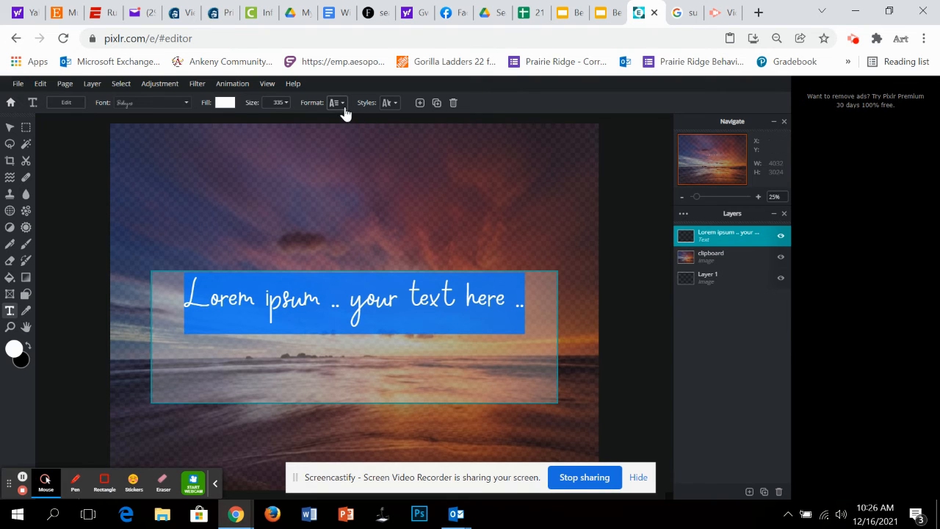
pyautogui.click(389, 102)
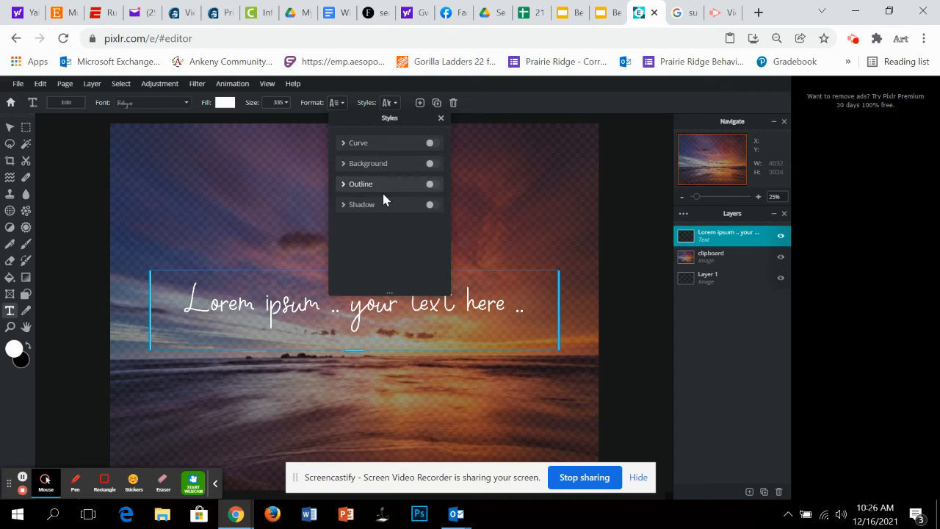
pyautogui.click(385, 103)
# Make the placeholder text bold and close the format settings
pyautogui.click(337, 104)
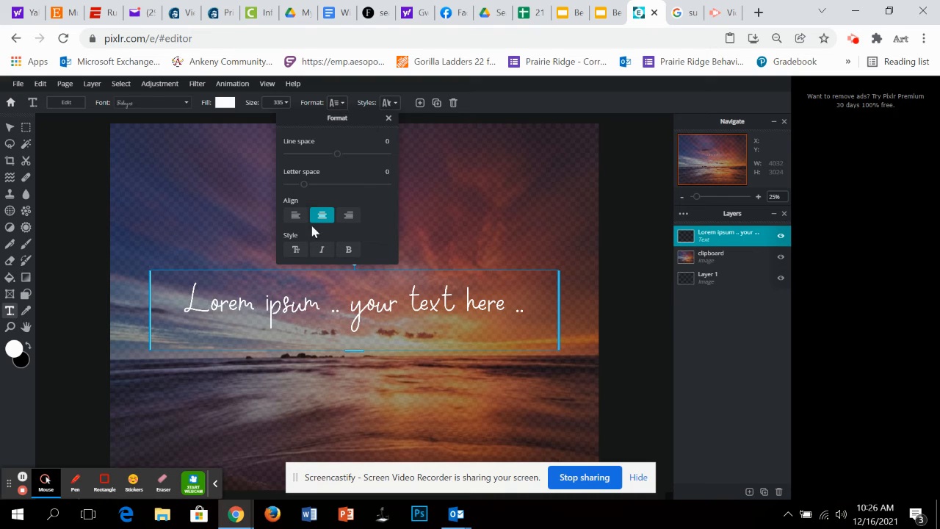
pyautogui.click(349, 250)
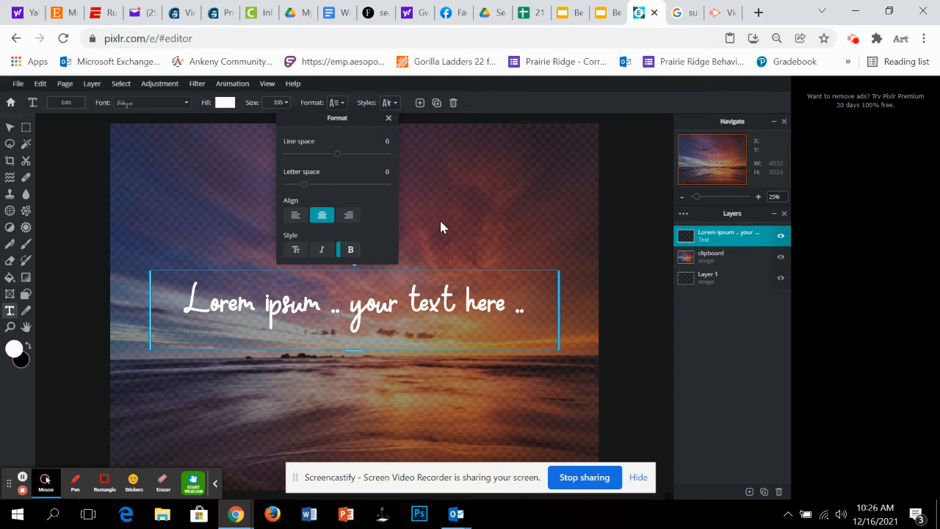
pyautogui.click(503, 174)
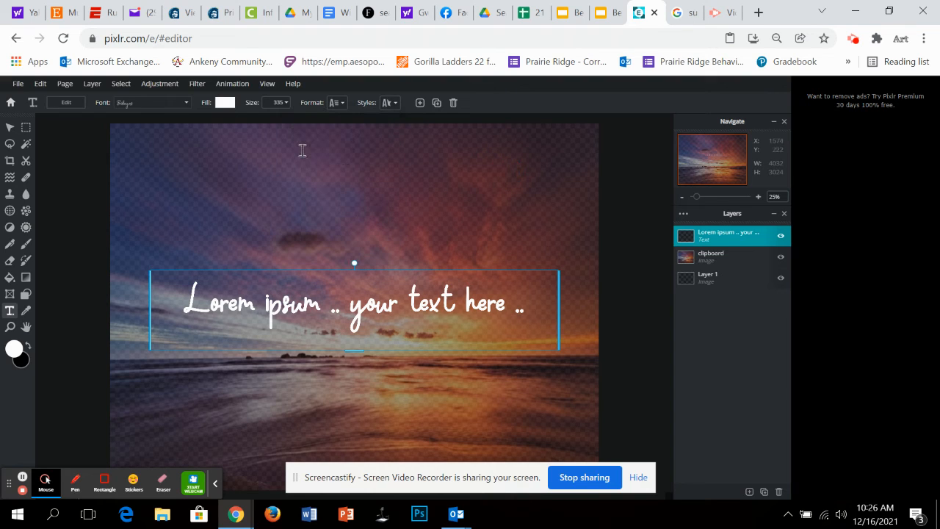
# Change the text's fill to the dark colour #170707 and move the text down and to the right over the horizon
pyautogui.click(225, 102)
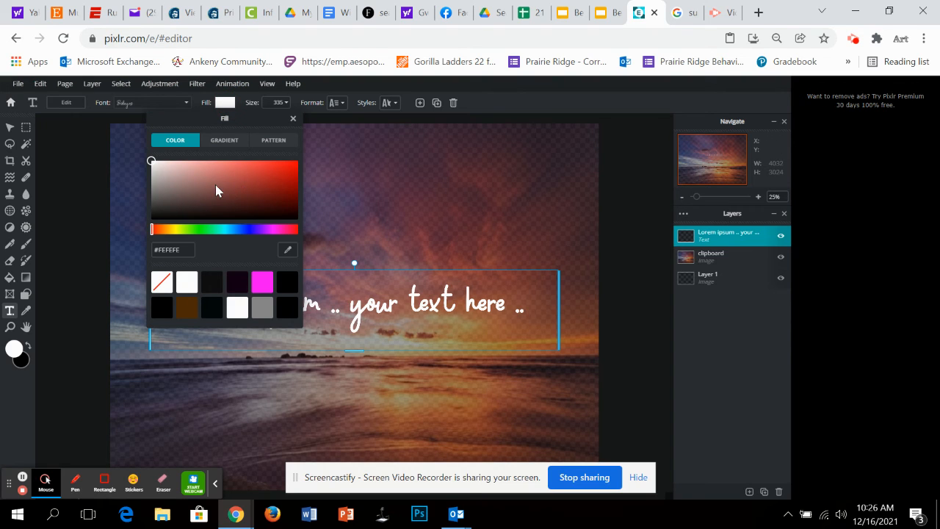
pyautogui.click(252, 214)
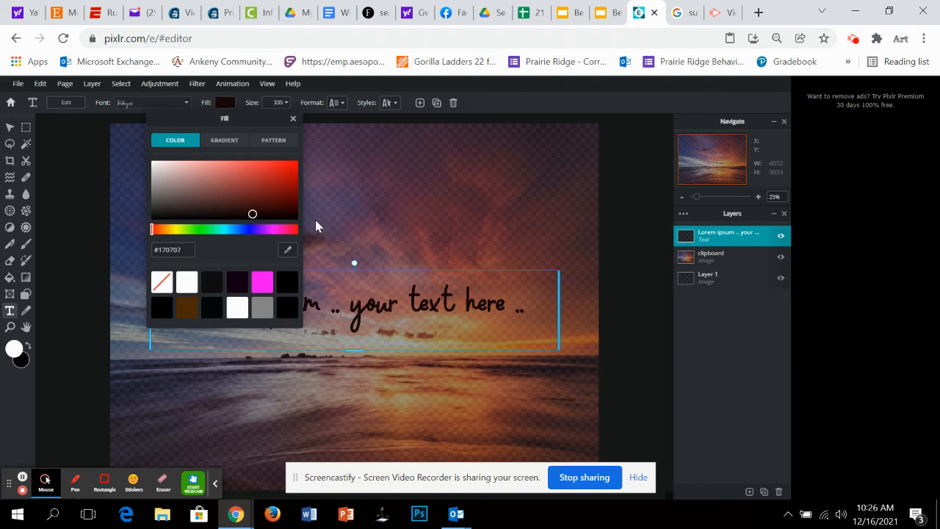
pyautogui.click(383, 211)
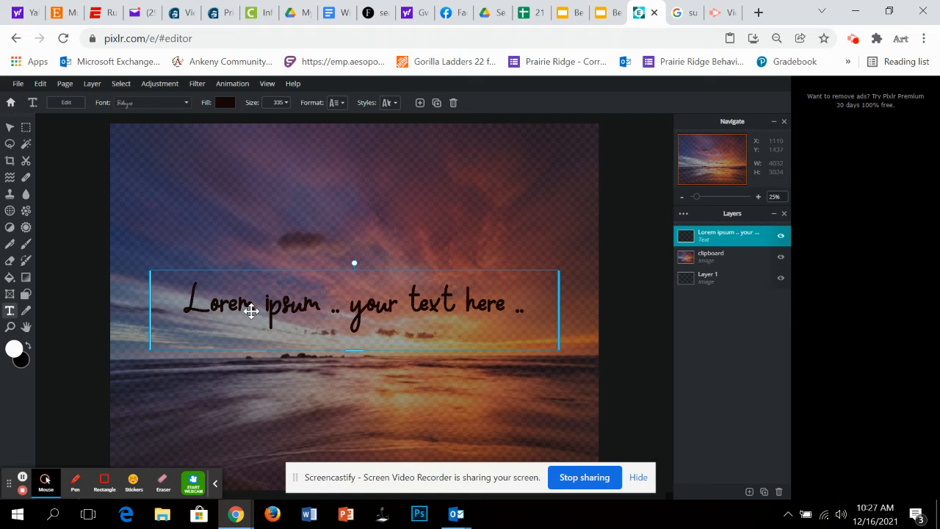
pyautogui.moveTo(337, 307); pyautogui.dragTo(412, 348)
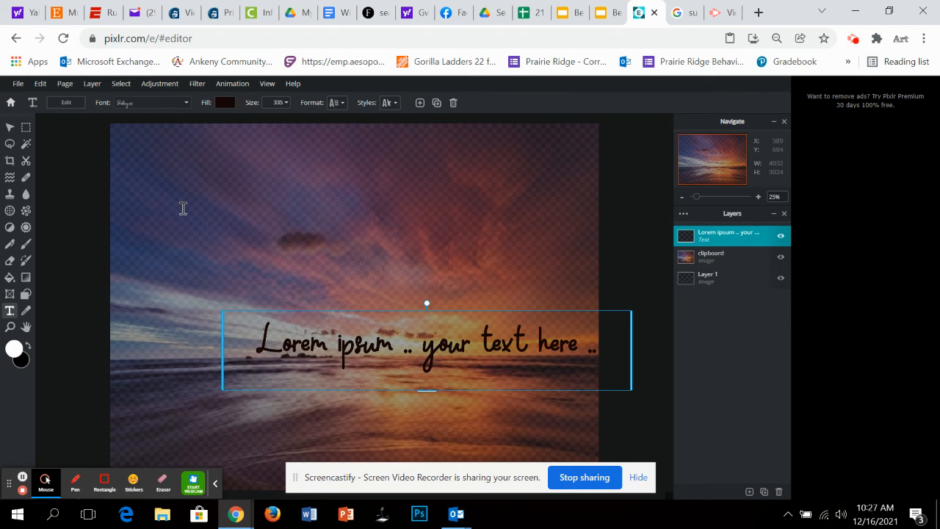
pyautogui.click(19, 86)
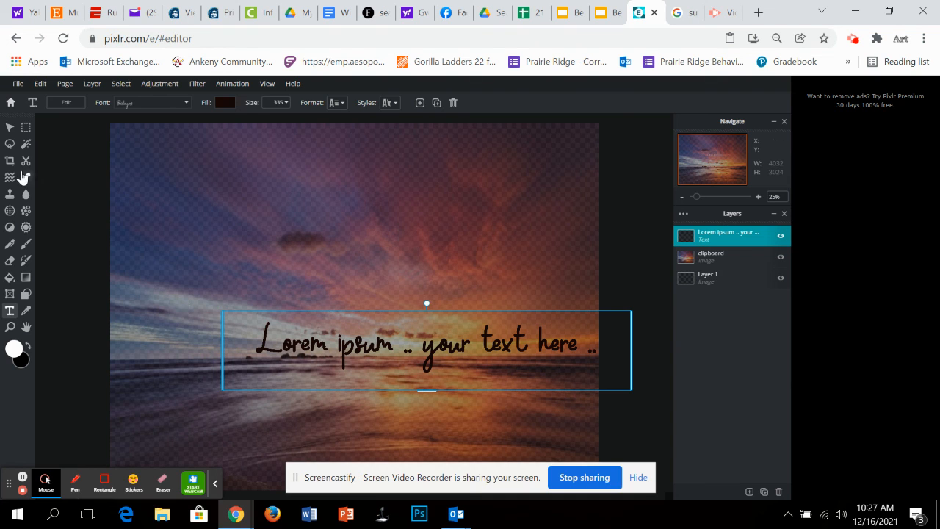
pyautogui.click(853, 41)
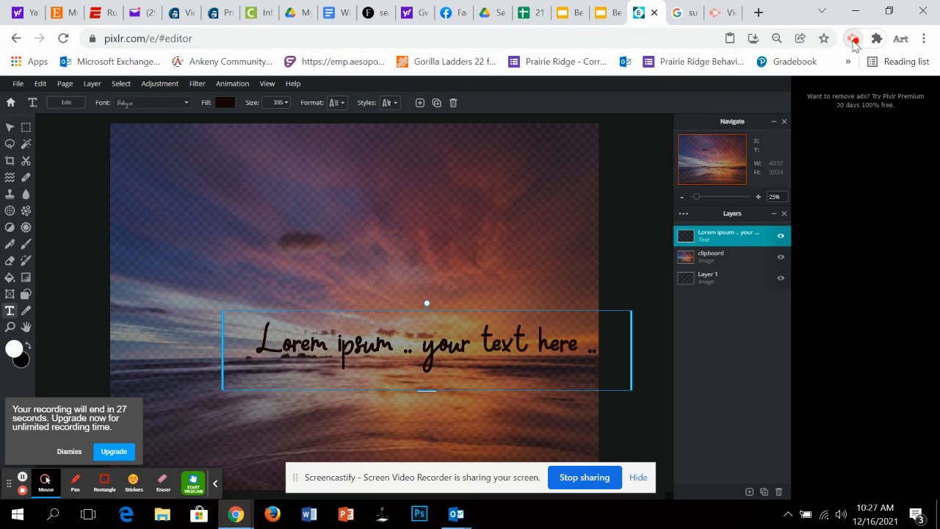